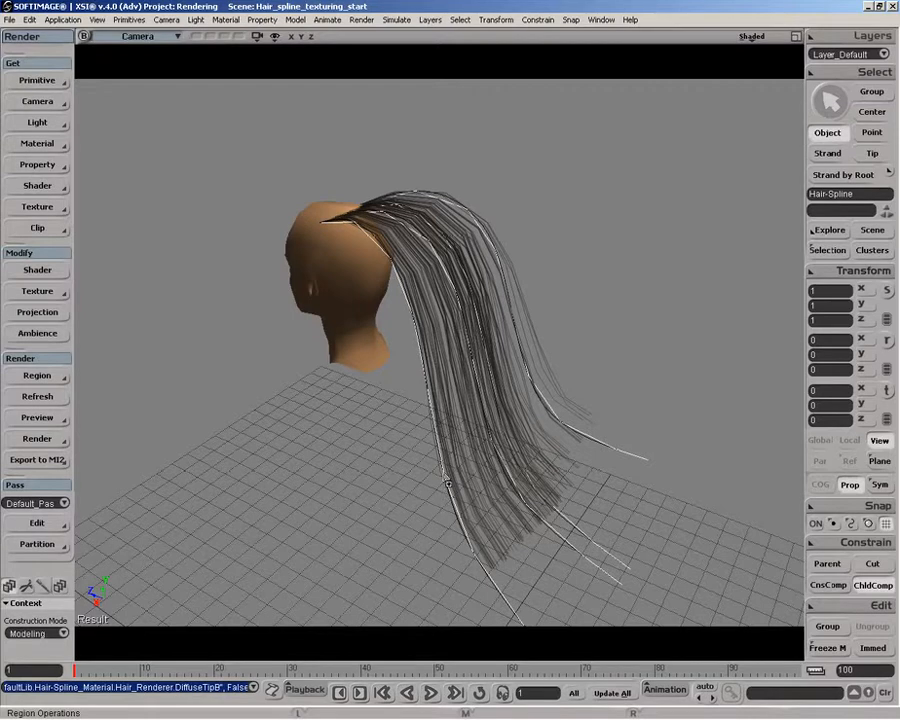
Open the Render Tree for the hair material and add two Scalar State nodes beside Hair_Renderer
{"action": "key", "text": "7"}
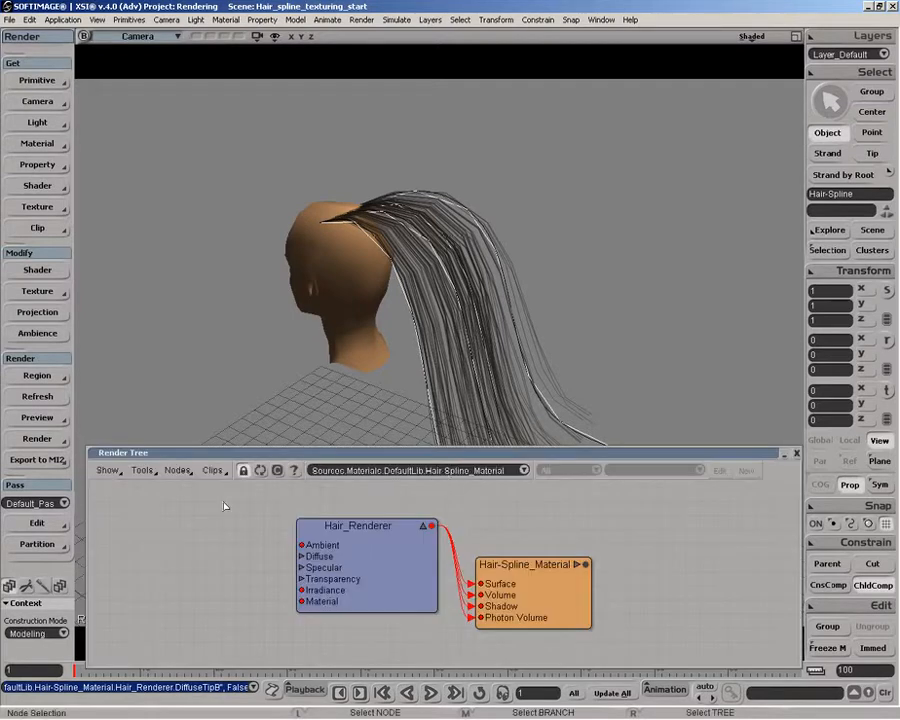
{"action": "left_click", "coordinate": [179, 477]}
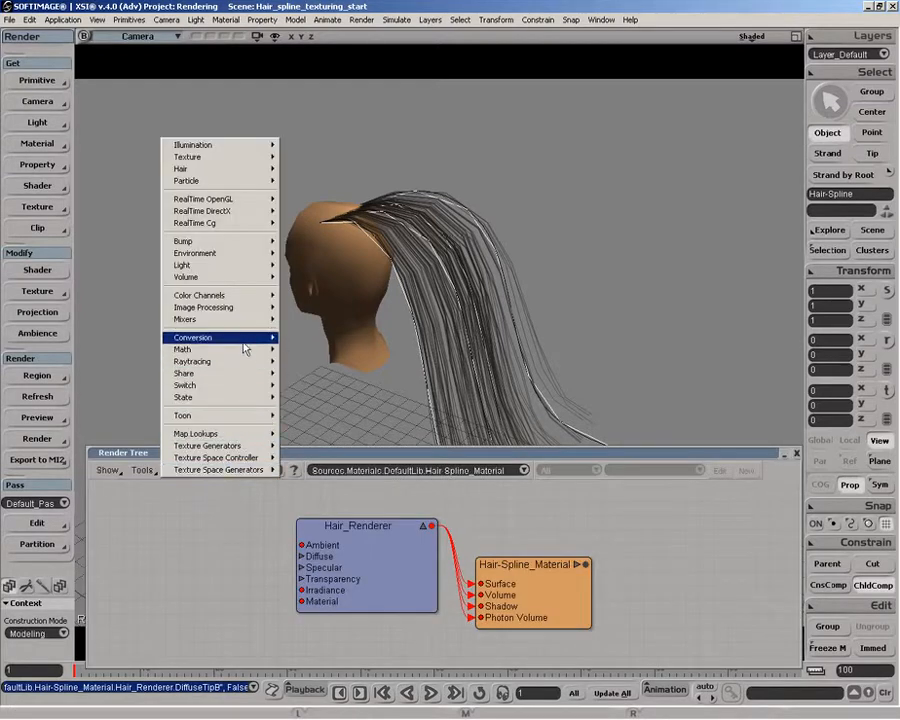
{"action": "mouse_move", "coordinate": [245, 397]}
{"action": "left_click", "coordinate": [333, 400]}
{"action": "left_click_drag", "start_coordinate": [360, 498], "coordinate": [208, 580]}
{"action": "middle_click", "coordinate": [184, 473]}
{"action": "left_click_drag", "start_coordinate": [421, 502], "coordinate": [297, 525]}
Spread out the nodes, moving Hair-Spline_Material away from Hair_Renderer and one Scalar_state node farther to the outside
{"action": "key", "text": "z"}
{"action": "right_click", "coordinate": [355, 552]}
{"action": "right_click", "coordinate": [355, 552]}
{"action": "right_click", "coordinate": [355, 553]}
{"action": "left_click_drag", "start_coordinate": [355, 555], "coordinate": [358, 558]}
{"action": "middle_click", "coordinate": [393, 575]}
{"action": "middle_click", "coordinate": [393, 576]}
{"action": "left_click_drag", "start_coordinate": [419, 597], "coordinate": [473, 602]}
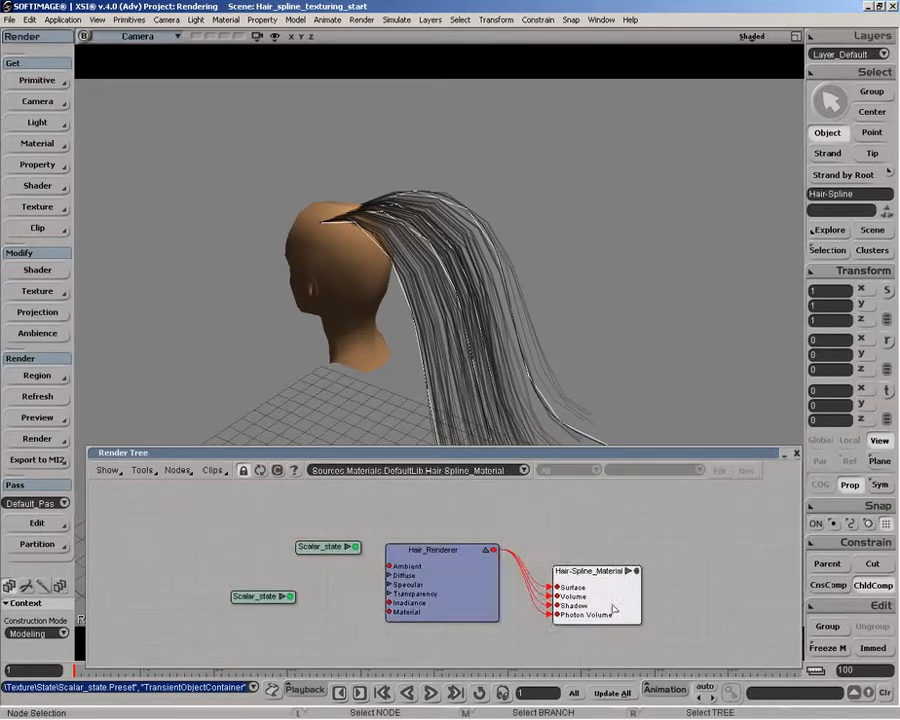
{"action": "left_click_drag", "start_coordinate": [530, 600], "coordinate": [699, 576]}
{"action": "left_click_drag", "start_coordinate": [339, 551], "coordinate": [229, 552]}
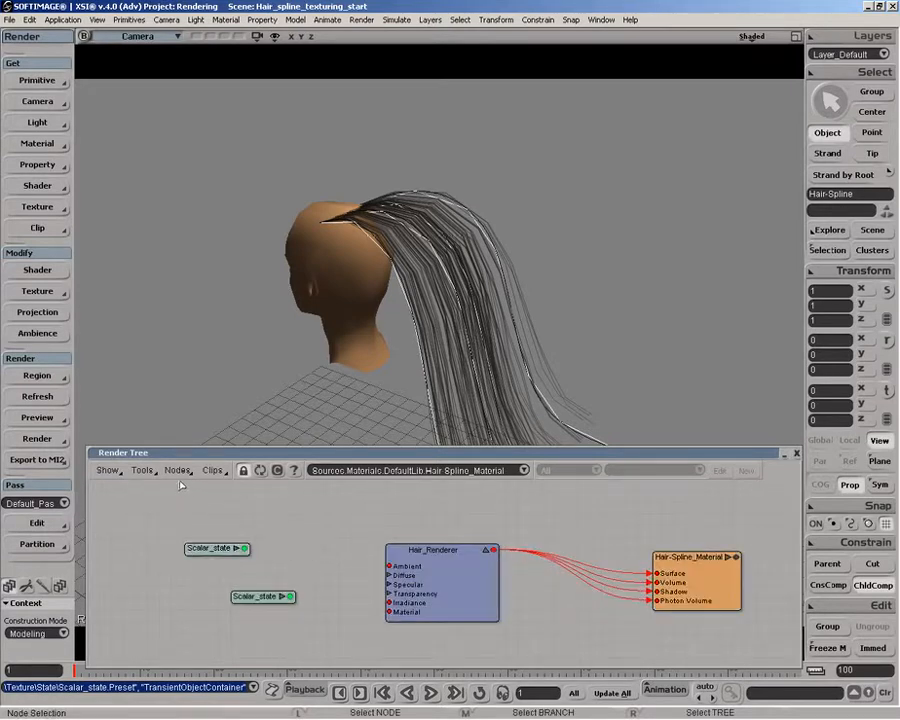
Add a Scalars to Vector conversion node and place it near the two Scalar_state nodes
{"action": "left_click", "coordinate": [177, 472]}
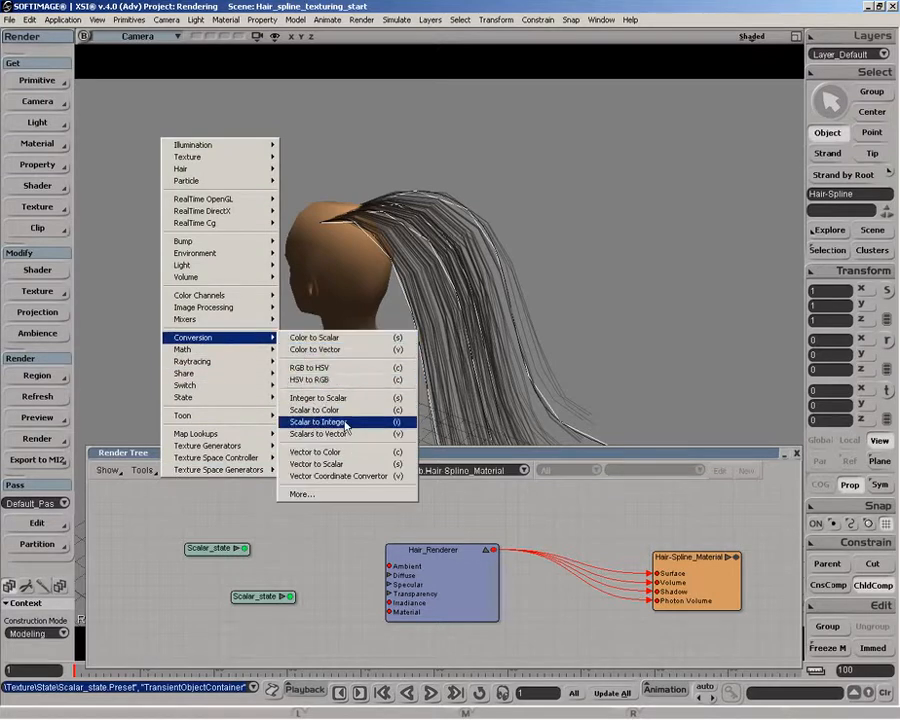
{"action": "left_click", "coordinate": [320, 432]}
{"action": "left_click_drag", "start_coordinate": [405, 499], "coordinate": [317, 524]}
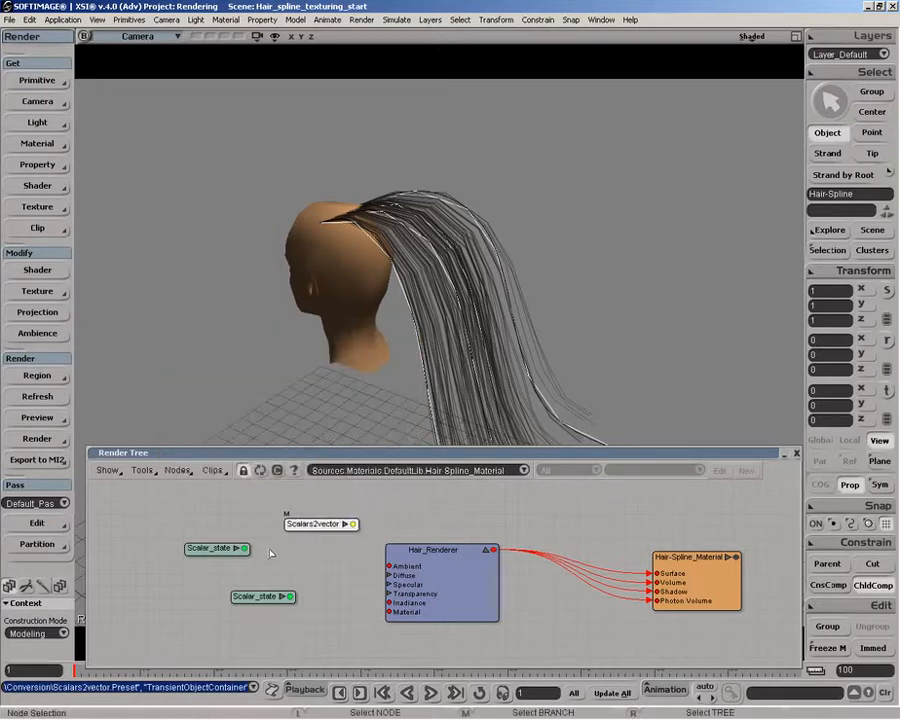
Connect the upper Scalar_state to inputX and the lower one to inputY of Scalars2vector, then space the three nodes out
{"action": "left_click_drag", "start_coordinate": [245, 552], "coordinate": [315, 524]}
{"action": "left_click", "coordinate": [320, 530]}
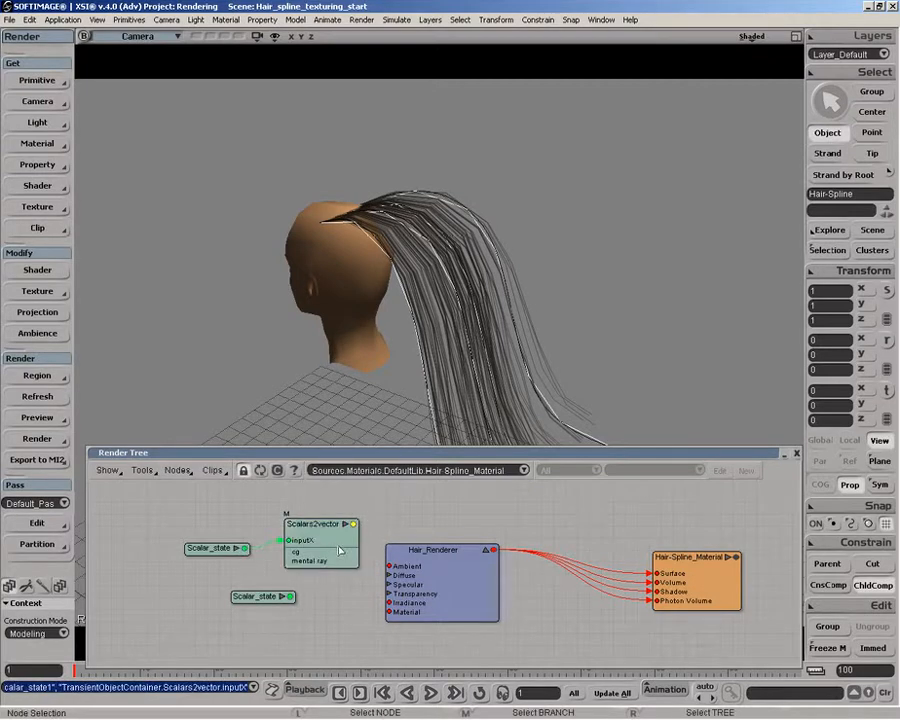
{"action": "left_click_drag", "start_coordinate": [290, 597], "coordinate": [290, 540]}
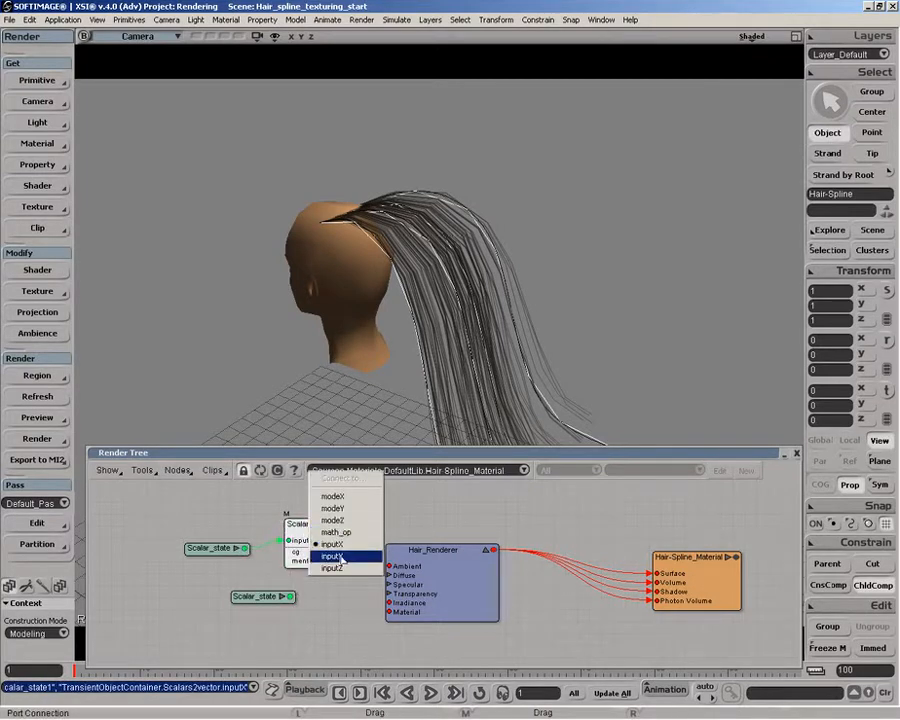
{"action": "left_click", "coordinate": [283, 549]}
{"action": "left_click_drag", "start_coordinate": [281, 600], "coordinate": [193, 603]}
{"action": "left_click_drag", "start_coordinate": [219, 548], "coordinate": [150, 553]}
{"action": "left_click_drag", "start_coordinate": [305, 540], "coordinate": [263, 563]}
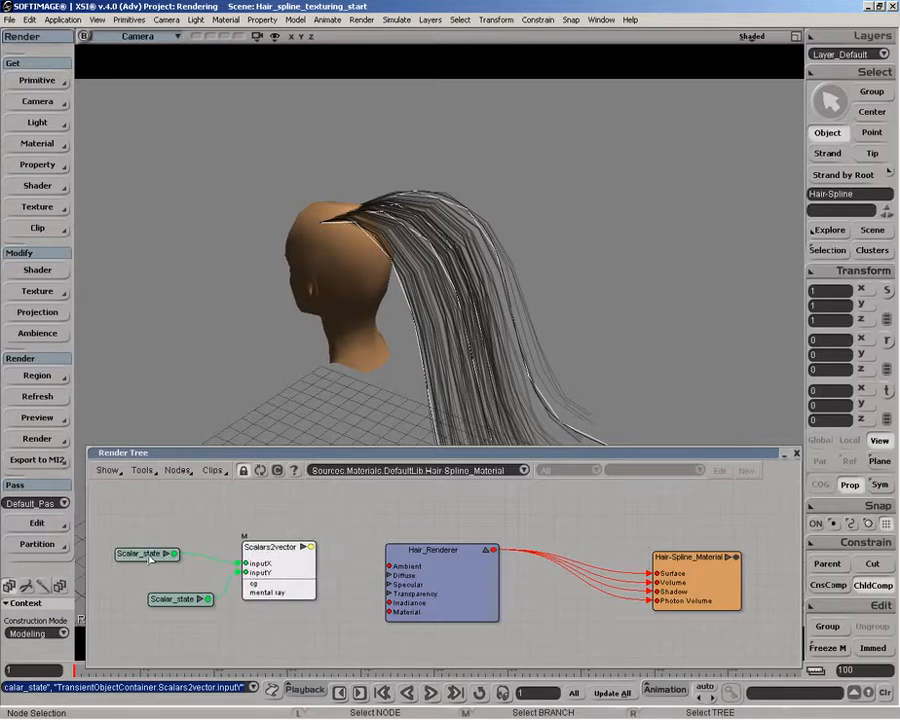
Set the state parameter of the Scalar_state feeding inputX to Barycentric C / Spline Hair Interpolant and view the hair from above
{"action": "double_click", "coordinate": [150, 558]}
{"action": "left_click", "coordinate": [147, 156]}
{"action": "left_click", "coordinate": [153, 182]}
{"action": "key", "text": "o"}
{"action": "left_click_drag", "start_coordinate": [305, 190], "coordinate": [255, 158]}
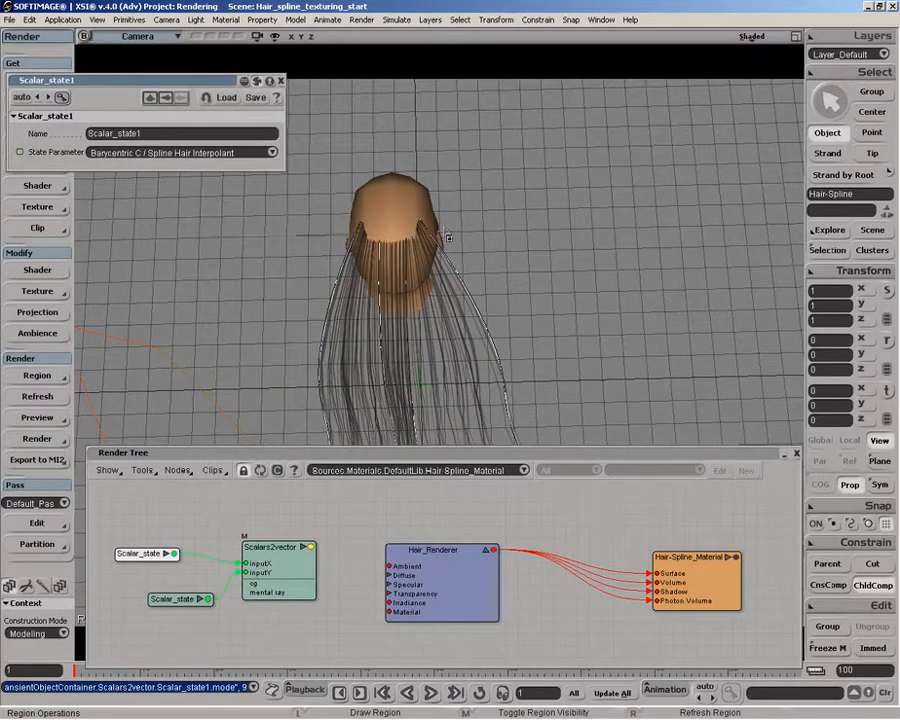
Set the state parameter of the Scalar_state feeding inputY to Barycentric B / Lengthwise Hair
{"action": "left_click", "coordinate": [175, 599]}
{"action": "left_click", "coordinate": [170, 152]}
{"action": "left_click", "coordinate": [117, 121]}
Examine the hair from behind in the camera view, along its full length from roots to tips
{"action": "key", "text": "o"}
{"action": "left_click_drag", "start_coordinate": [340, 260], "coordinate": [458, 317]}
{"action": "key", "text": "q"}
{"action": "key", "text": "o"}
{"action": "key", "text": "q"}
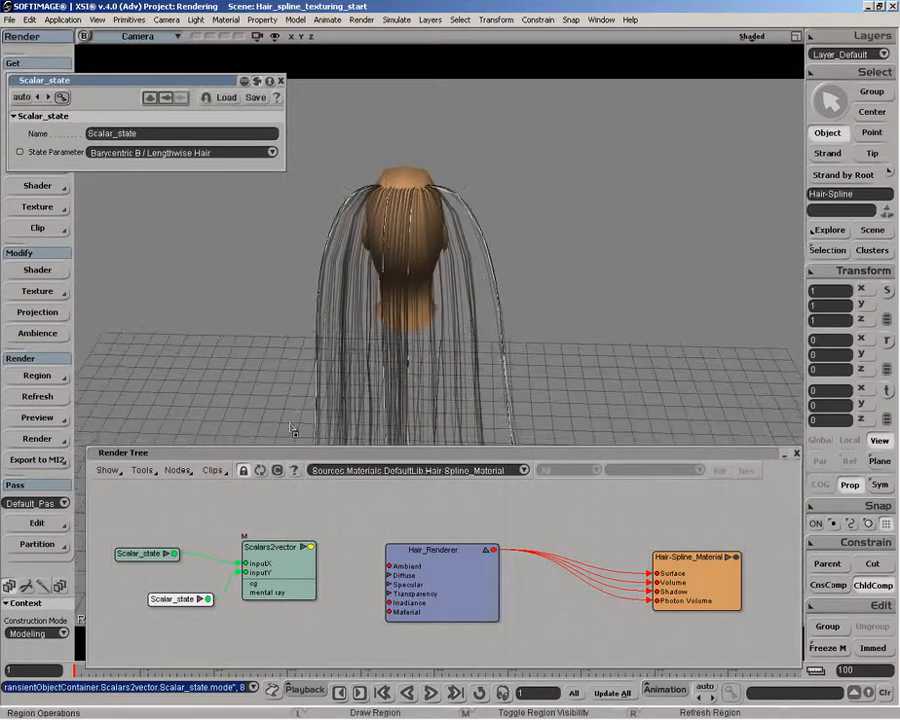
{"action": "key", "text": "p"}
{"action": "left_click_drag", "start_coordinate": [472, 404], "coordinate": [502, 307]}
{"action": "key", "text": "z"}
{"action": "left_click_drag", "start_coordinate": [472, 368], "coordinate": [505, 318]}
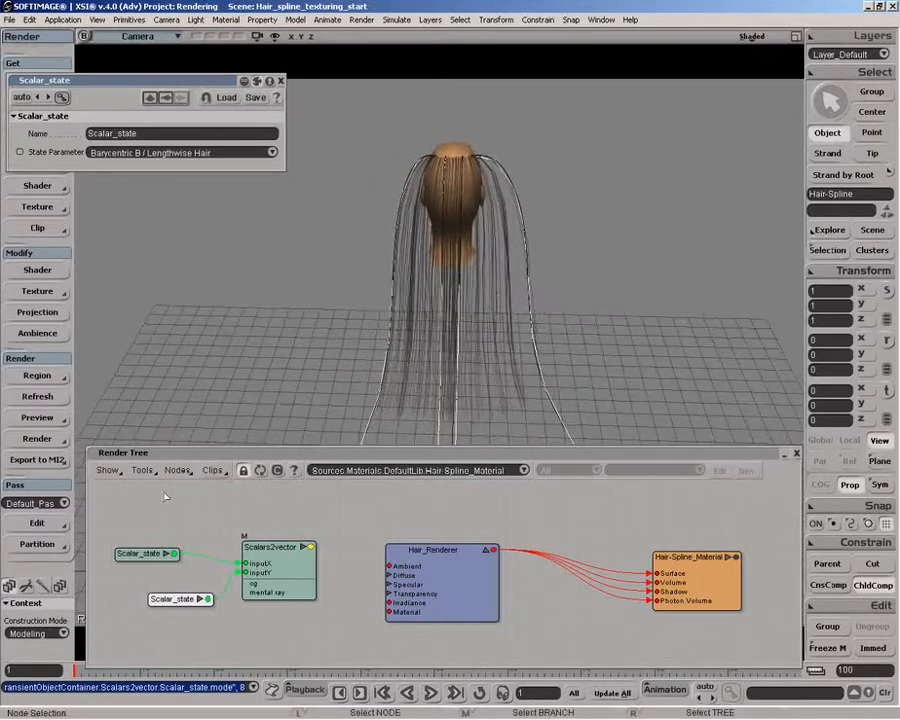
Add a Gradient texture generator node and place it between Scalars2vector and Hair_Renderer
{"action": "left_click", "coordinate": [178, 470]}
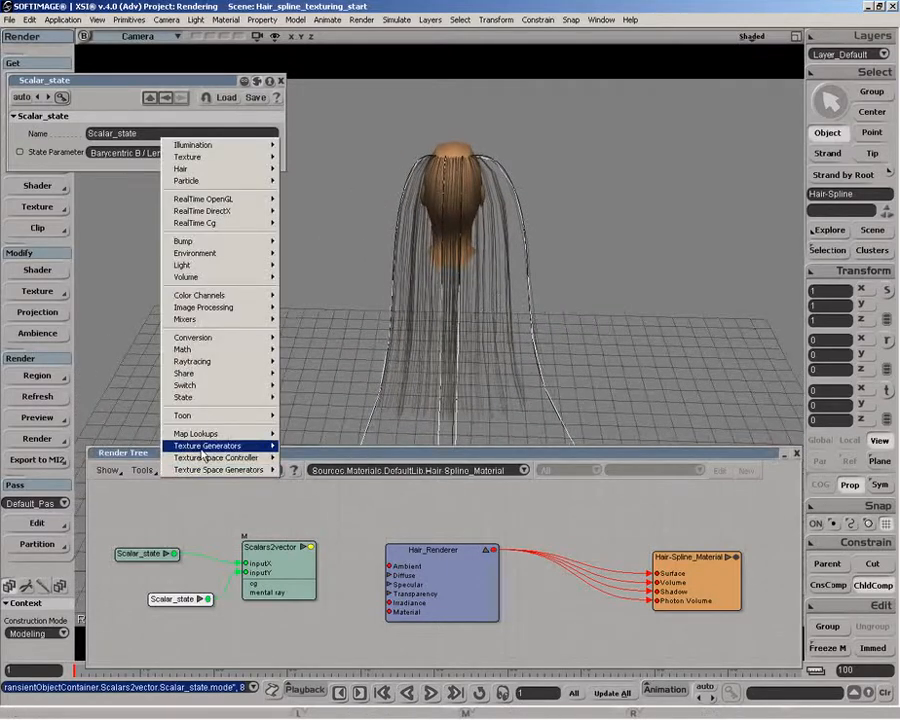
{"action": "mouse_move", "coordinate": [203, 452]}
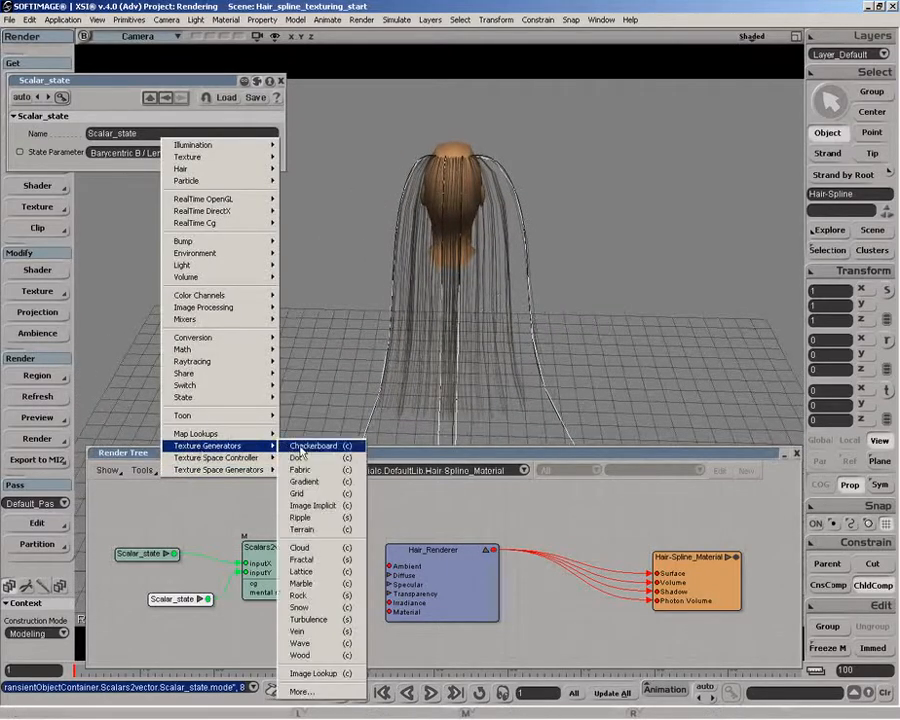
{"action": "left_click", "coordinate": [344, 357]}
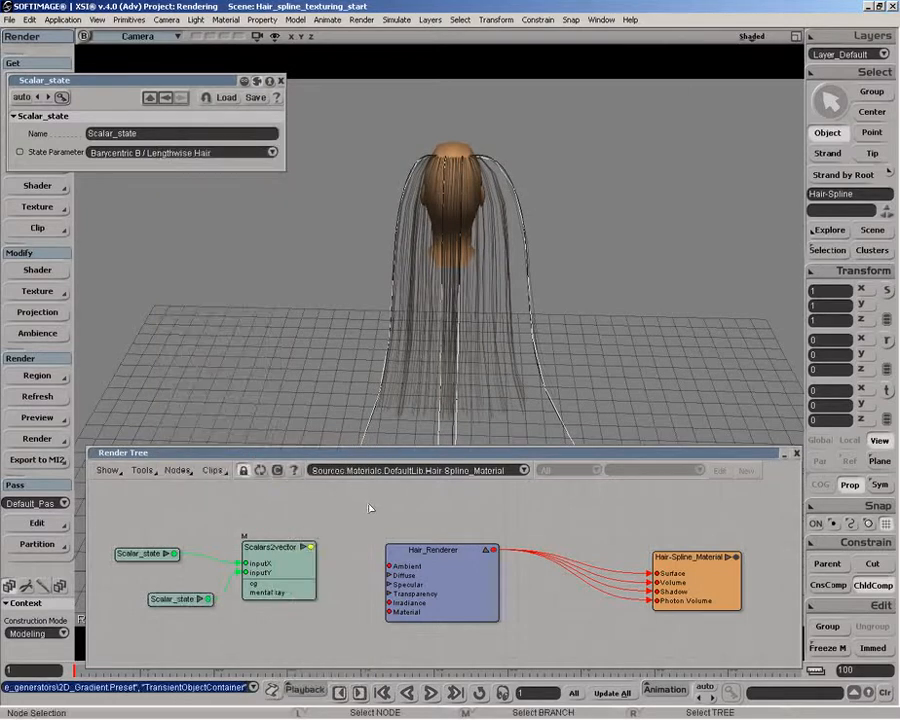
{"action": "key", "text": "z"}
{"action": "right_click_drag", "start_coordinate": [341, 524], "coordinate": [321, 524]}
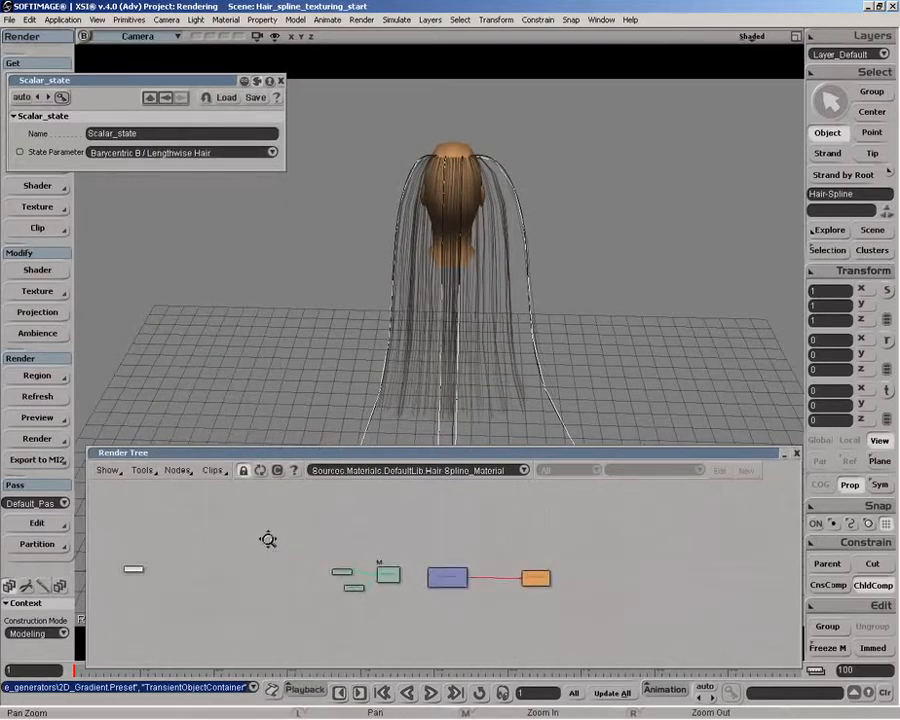
{"action": "left_click_drag", "start_coordinate": [130, 572], "coordinate": [396, 563]}
{"action": "key", "text": "z"}
{"action": "middle_click_drag", "start_coordinate": [396, 563], "coordinate": [351, 549]}
{"action": "left_click_drag", "start_coordinate": [416, 530], "coordinate": [404, 533]}
{"action": "key", "text": "z"}
{"action": "middle_click_drag", "start_coordinate": [436, 563], "coordinate": [376, 565]}
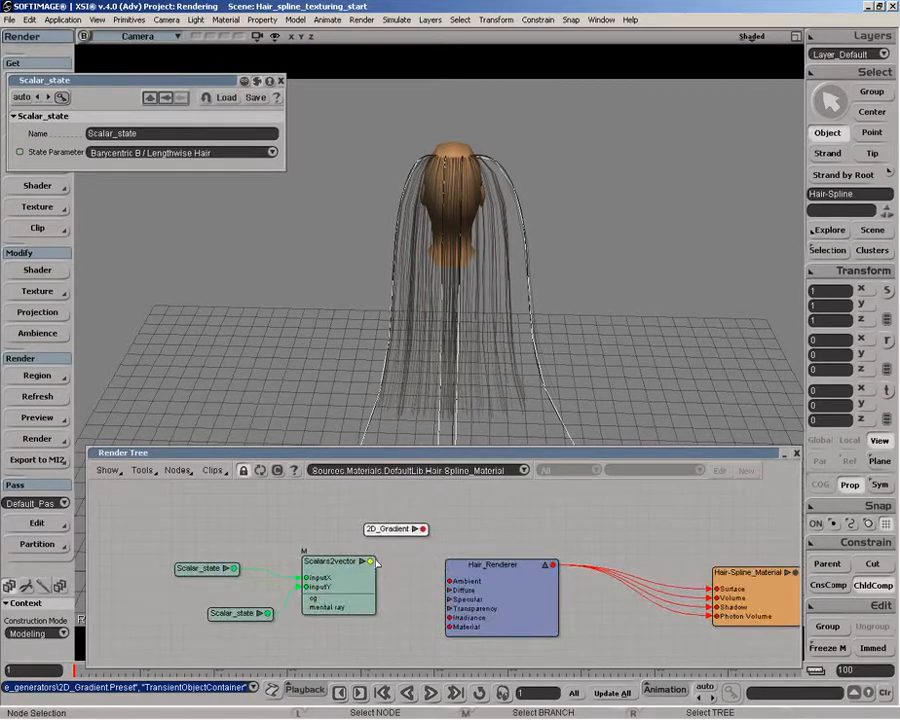
Connect Scalars2vector to the coord input of the 2D_Gradient node and shift Scalars2vector away from it
{"action": "left_click_drag", "start_coordinate": [369, 564], "coordinate": [425, 213]}
{"action": "left_click", "coordinate": [425, 210]}
{"action": "left_click_drag", "start_coordinate": [353, 578], "coordinate": [328, 578]}
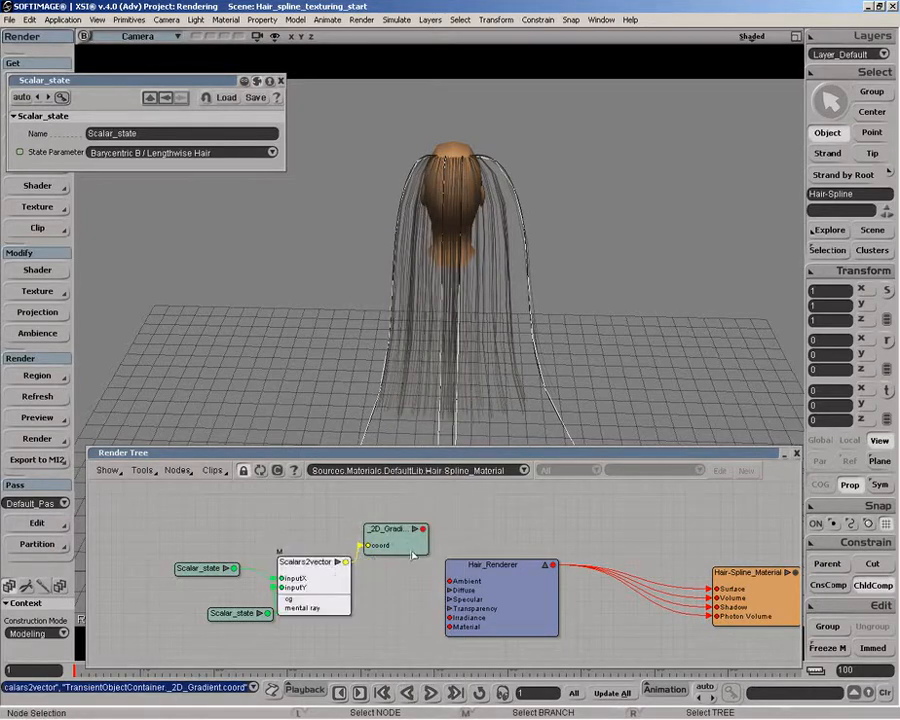
{"action": "left_click", "coordinate": [177, 470]}
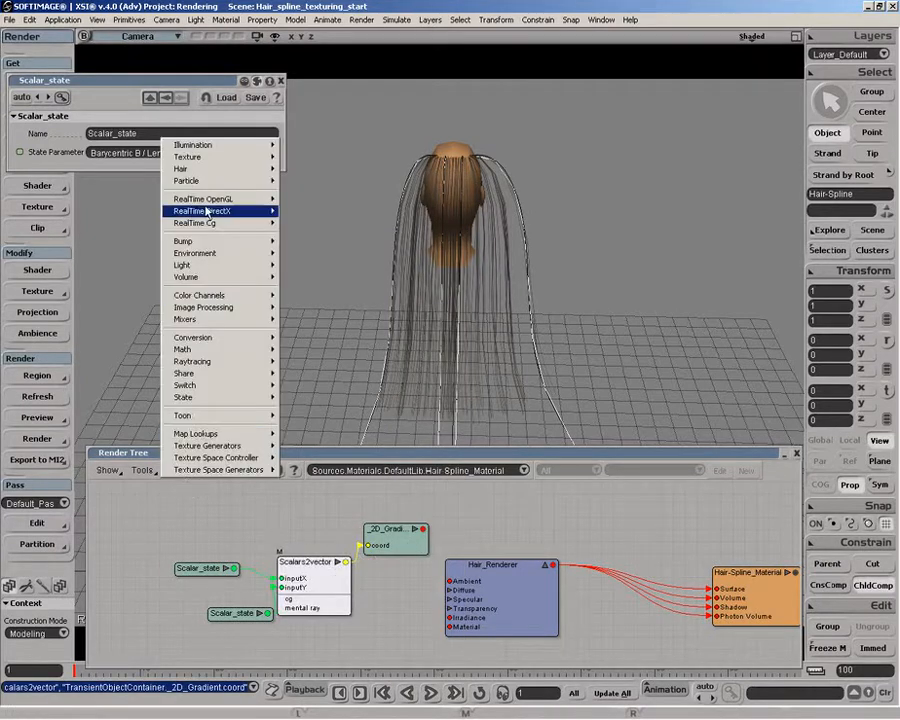
{"action": "mouse_move", "coordinate": [275, 157]}
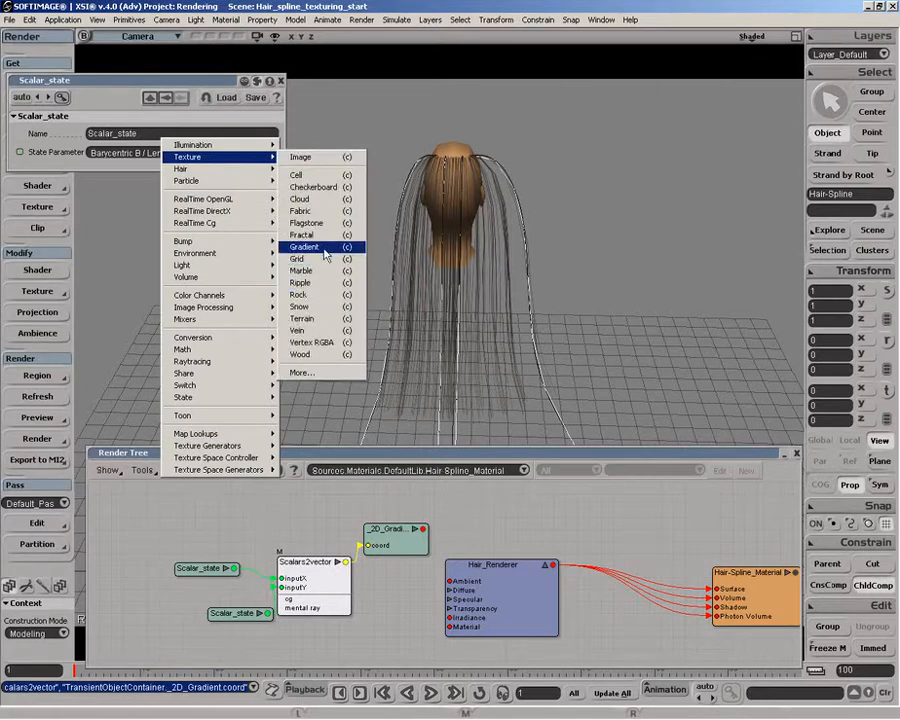
{"action": "mouse_move", "coordinate": [250, 433]}
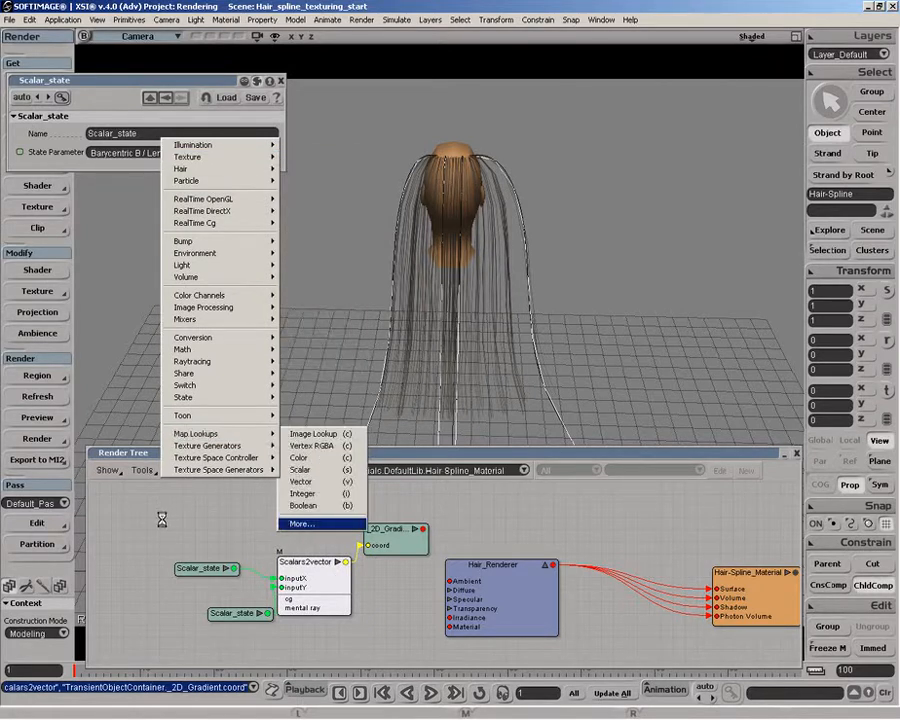
{"action": "left_click", "coordinate": [298, 519]}
{"action": "left_click", "coordinate": [633, 539]}
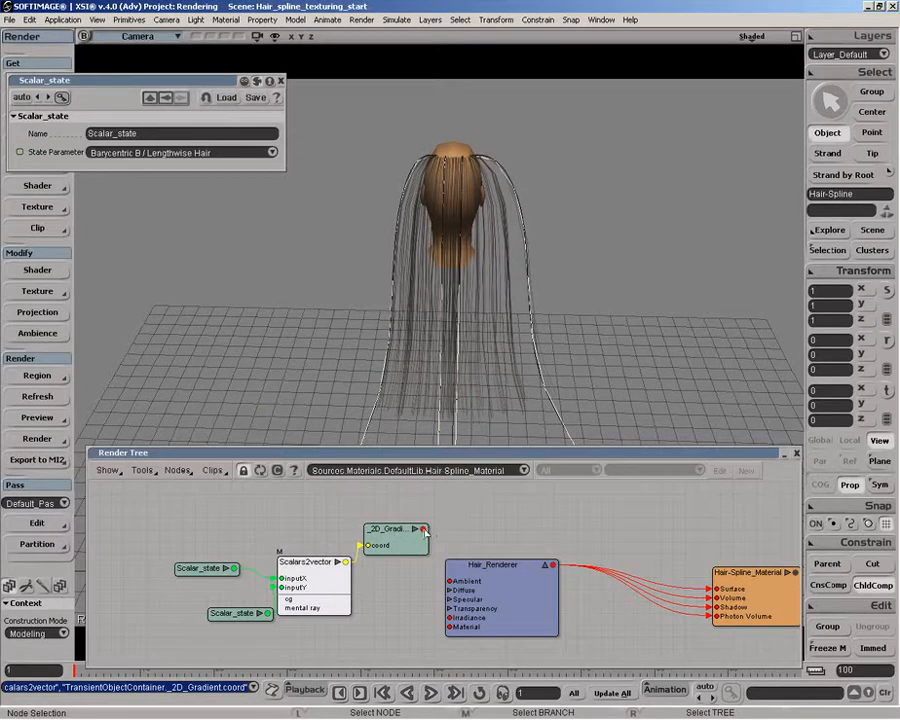
Connect the 2D_Gradient output to Hair_Renderer's Ambient, DiffuseRoot, DiffuseTipA and DiffuseTipB inputs and adjust the gradient node's position
{"action": "left_click", "coordinate": [425, 531]}
{"action": "left_click_drag", "start_coordinate": [443, 533], "coordinate": [449, 581]}
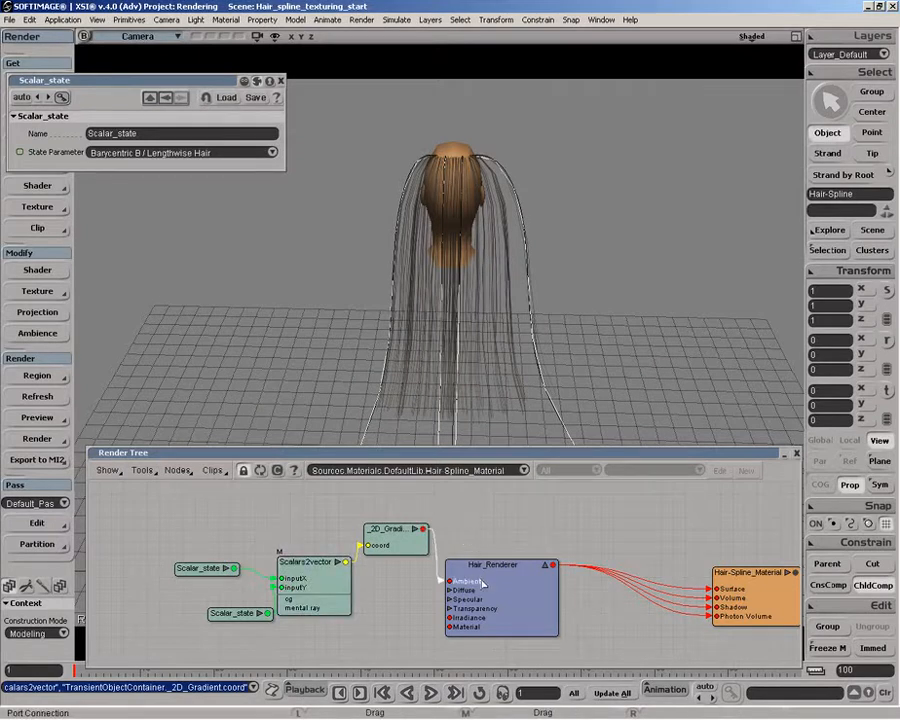
{"action": "left_click_drag", "start_coordinate": [425, 531], "coordinate": [452, 590]}
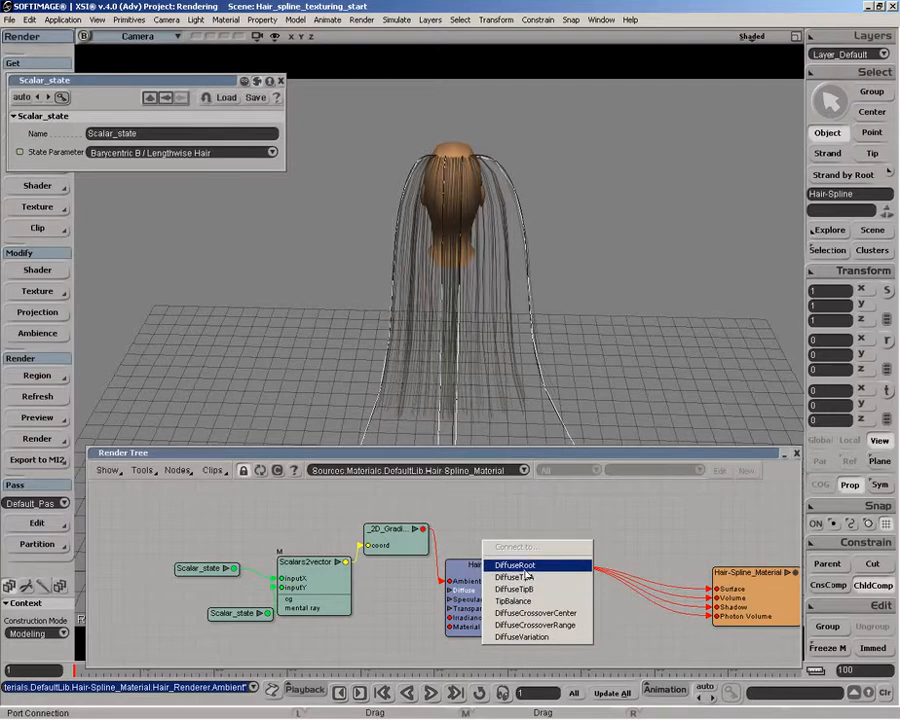
{"action": "left_click", "coordinate": [516, 565]}
{"action": "left_click", "coordinate": [515, 577]}
{"action": "left_click", "coordinate": [515, 589]}
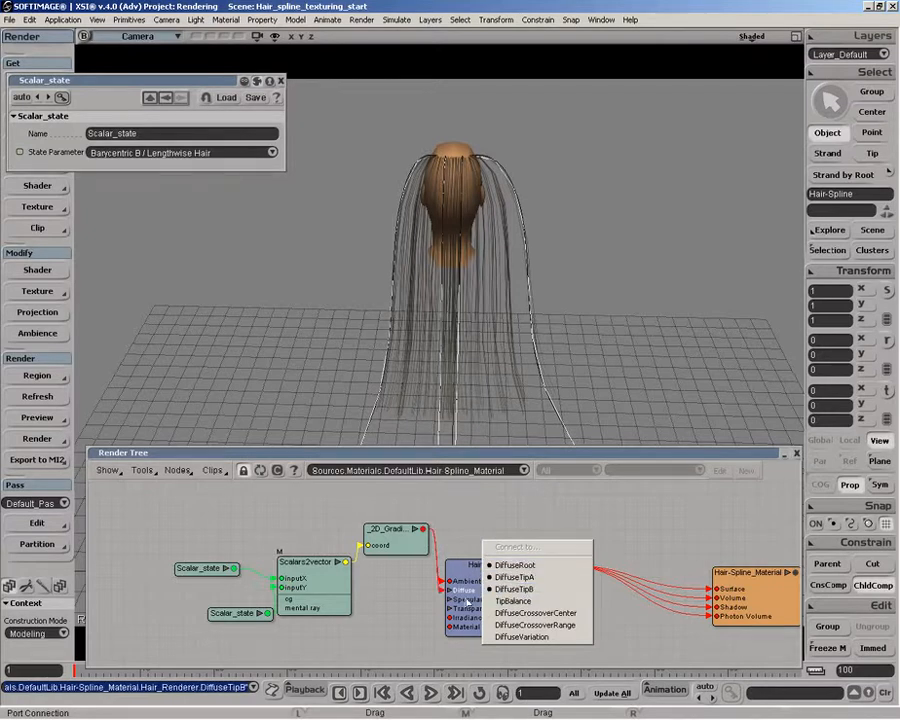
{"action": "left_click", "coordinate": [405, 540]}
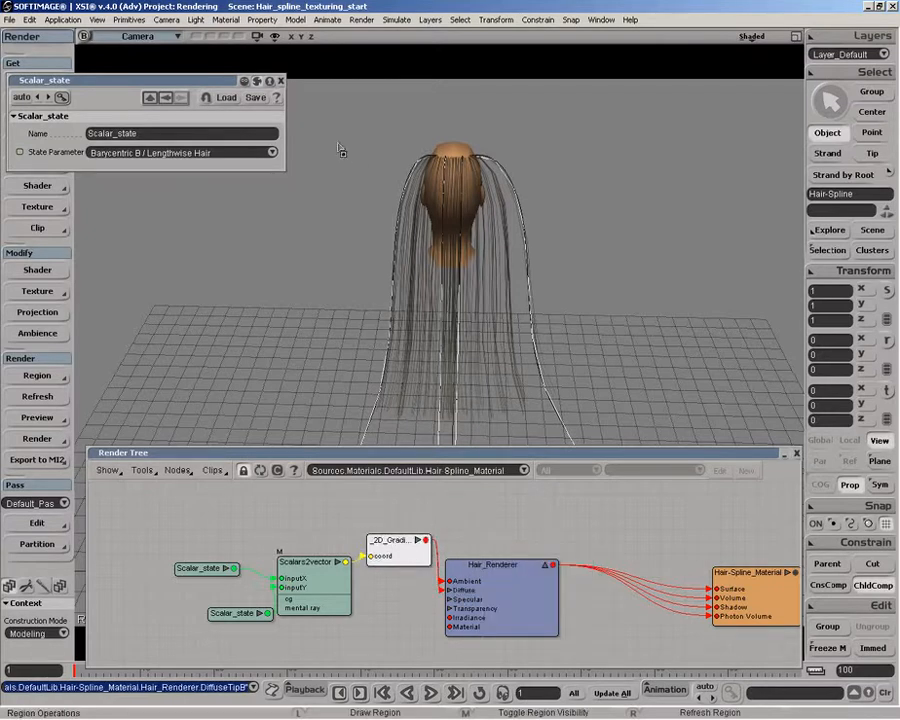
Draw a render region around the hair and apply the Copper preset to the 2D gradient
{"action": "left_click_drag", "start_coordinate": [337, 140], "coordinate": [647, 444]}
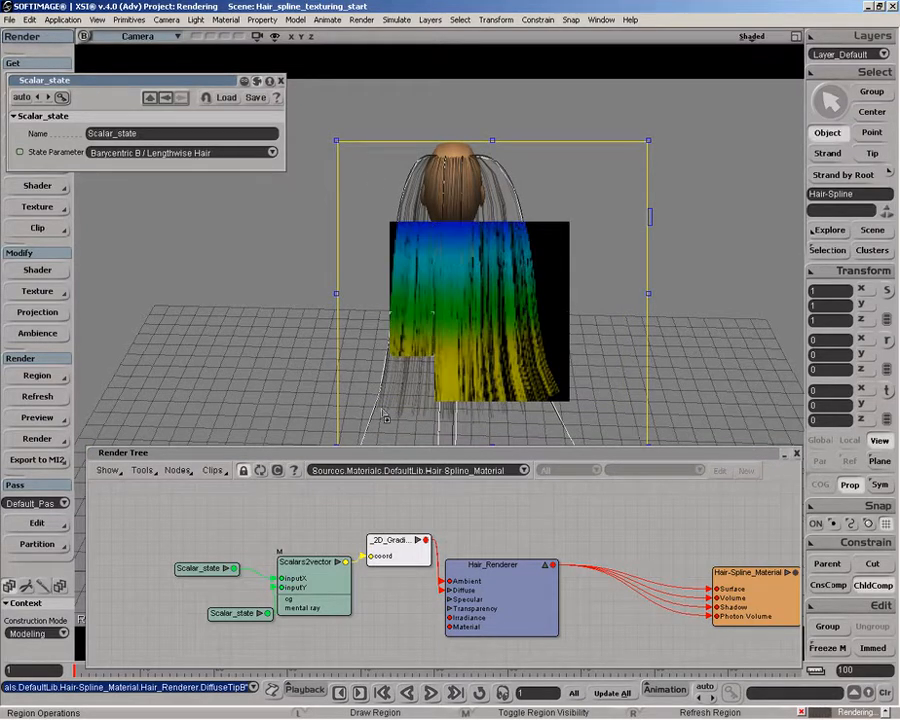
{"action": "double_click", "coordinate": [391, 549]}
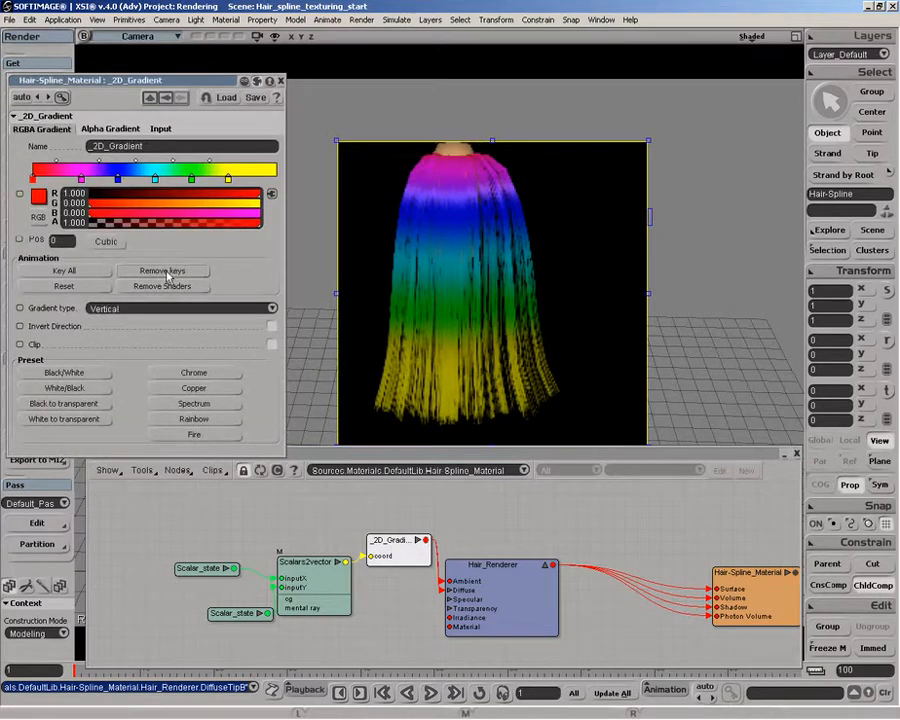
{"action": "left_click", "coordinate": [195, 390]}
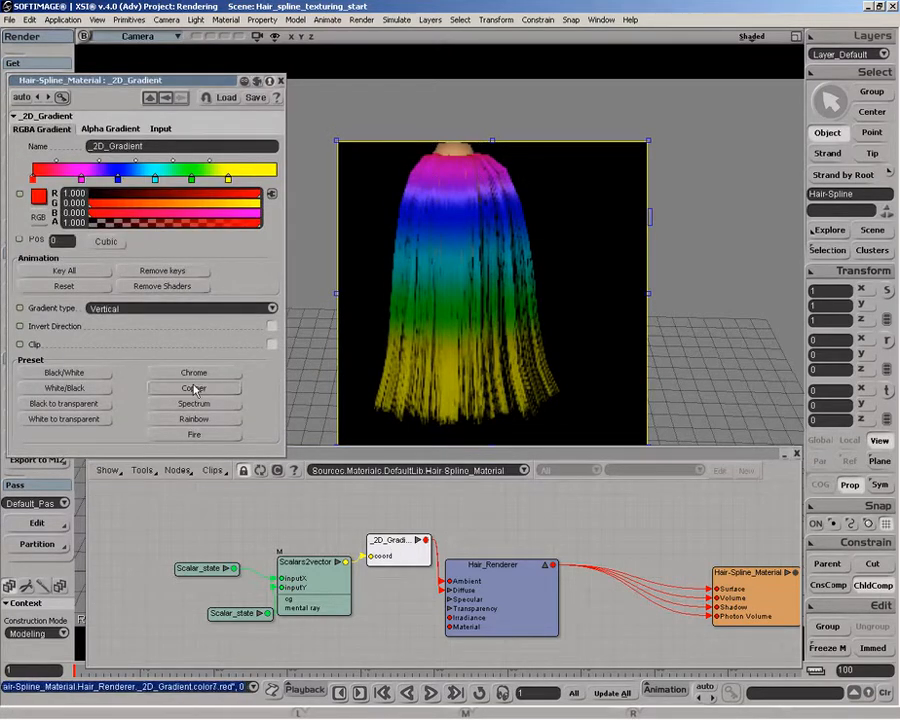
Set the red of the gradient key at 0.33 to 0.934, then raise the end key's green and set its blue to 0.992
{"action": "left_click", "coordinate": [113, 179]}
{"action": "left_click", "coordinate": [249, 195]}
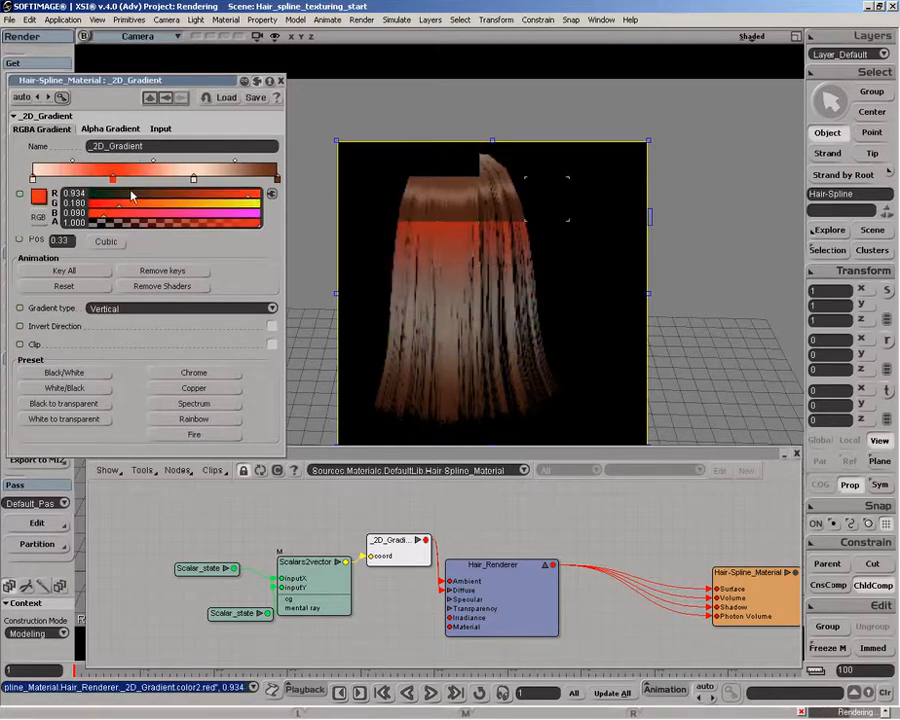
{"action": "left_click", "coordinate": [278, 180]}
{"action": "mouse_move", "coordinate": [255, 203]}
{"action": "left_mouse_down"}
{"action": "mouse_move", "coordinate": [237, 201]}
{"action": "mouse_move", "coordinate": [256, 213]}
{"action": "left_mouse_up"}
{"action": "left_click", "coordinate": [256, 214]}
{"action": "left_click", "coordinate": [281, 81]}
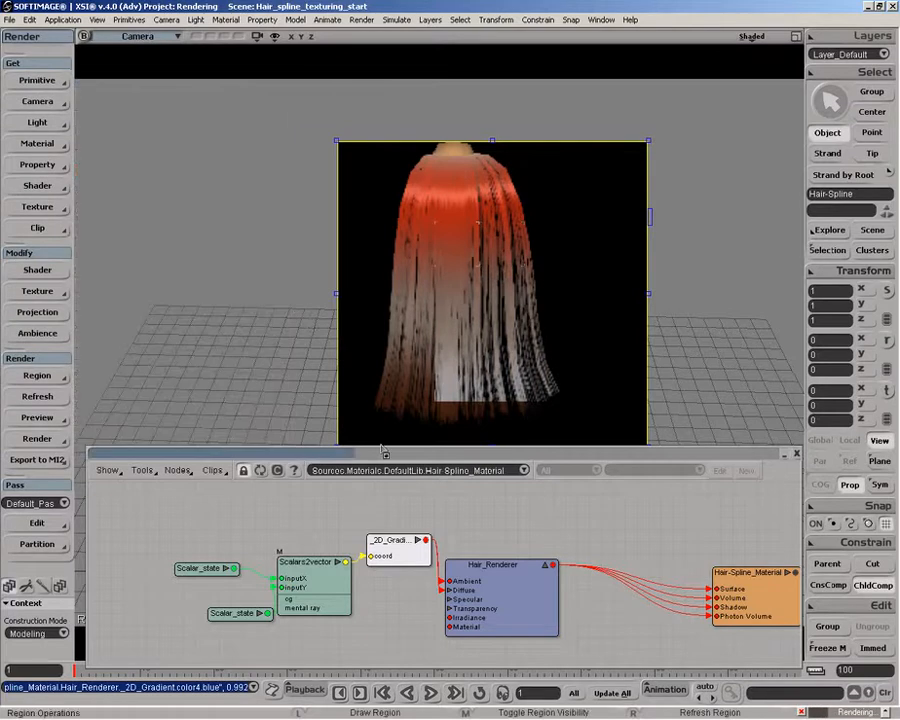
Inspect the rendered hair gradient from the side of the head, then hide the render region
{"action": "key", "text": "o"}
{"action": "left_click_drag", "start_coordinate": [462, 384], "coordinate": [424, 309]}
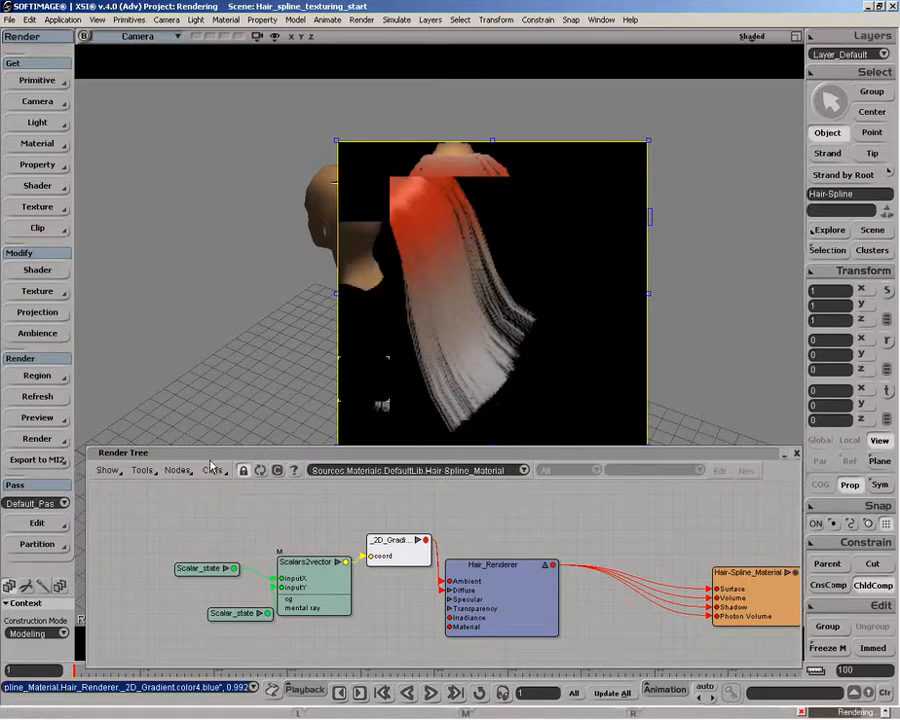
{"action": "key", "text": "q"}
{"action": "middle_click", "coordinate": [246, 410]}
Move Hair_Renderer farther from the gradient and add an Image Lookup node to the tree
{"action": "left_click_drag", "start_coordinate": [534, 584], "coordinate": [594, 568]}
{"action": "left_click", "coordinate": [178, 470]}
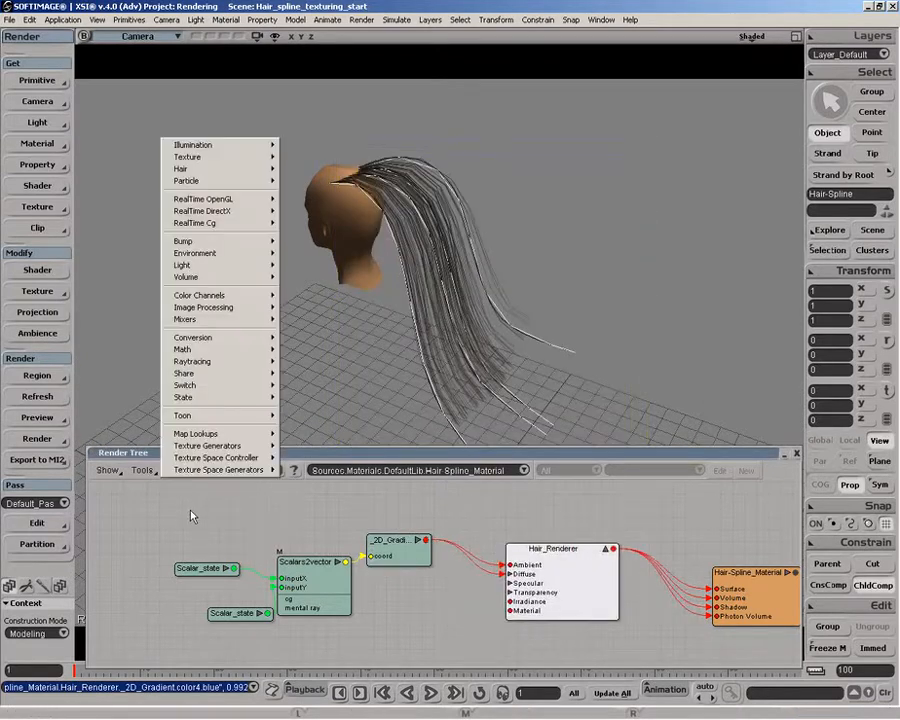
{"action": "mouse_move", "coordinate": [262, 434]}
{"action": "left_click", "coordinate": [347, 440]}
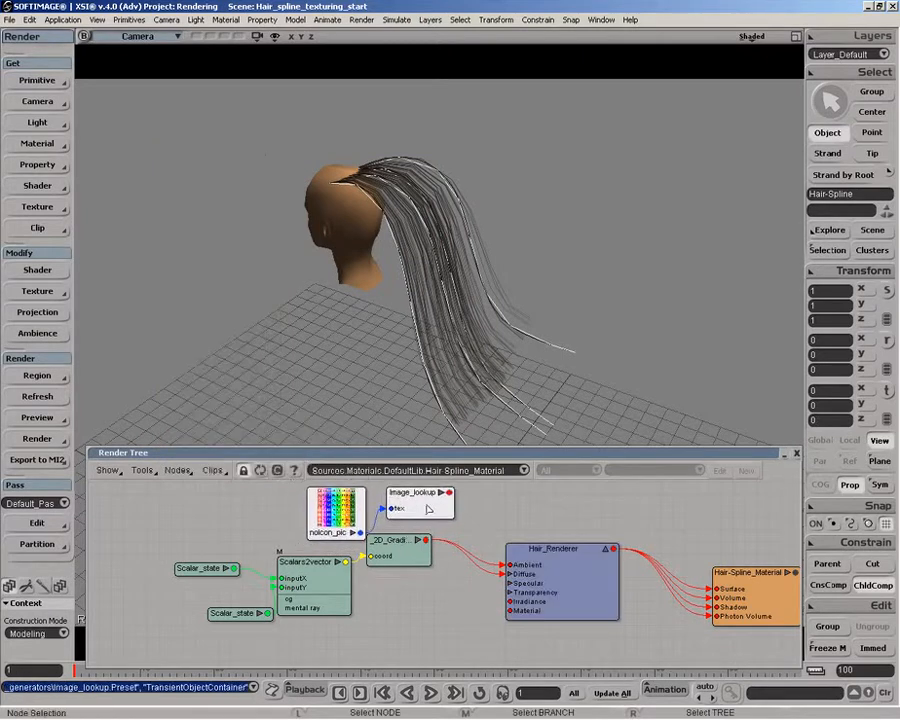
Replace the 2D gradient with Image_lookup, fed by Scalars2vector coordinates and driving Hair_Renderer's Ambient, DiffuseRoot, DiffuseTipA and DiffuseTipB, and delete the gradient node
{"action": "left_click_drag", "start_coordinate": [347, 563], "coordinate": [506, 565]}
{"action": "left_click", "coordinate": [440, 509]}
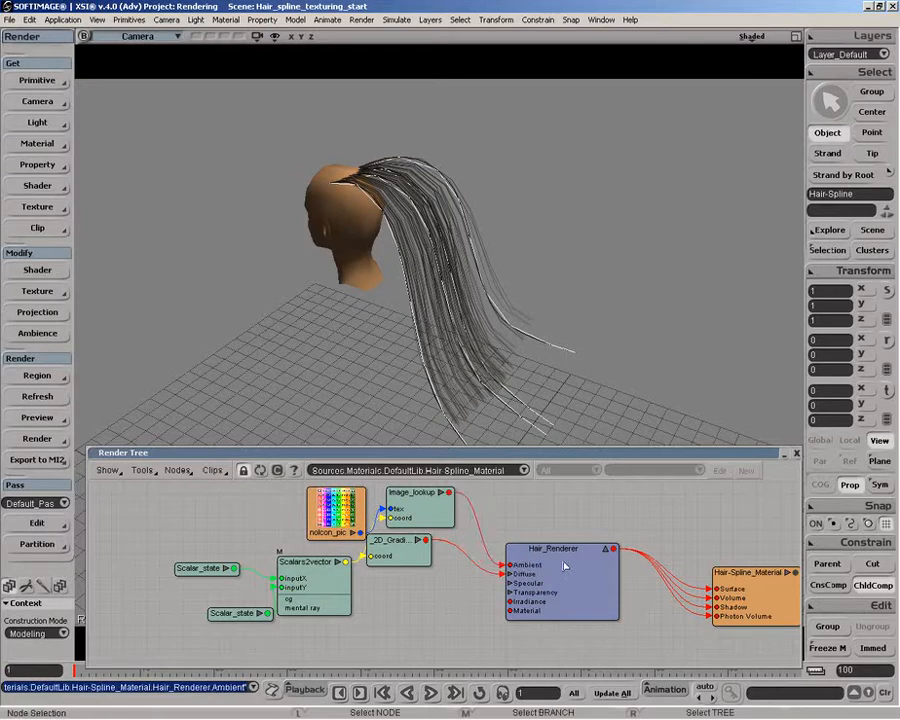
{"action": "left_click_drag", "start_coordinate": [449, 497], "coordinate": [509, 574]}
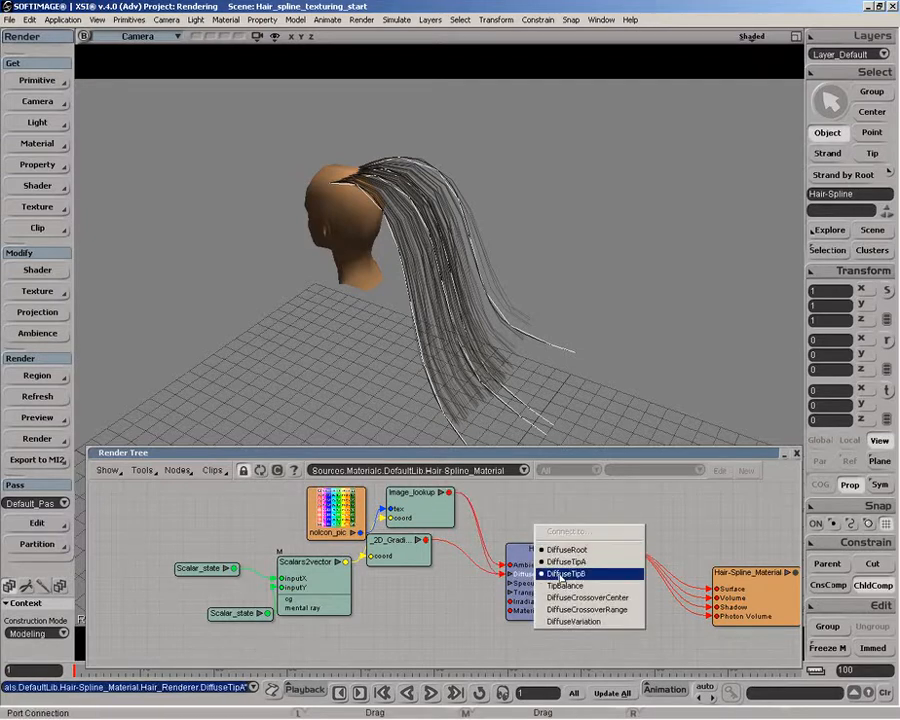
{"action": "left_click", "coordinate": [566, 573]}
{"action": "key", "text": "Delete"}
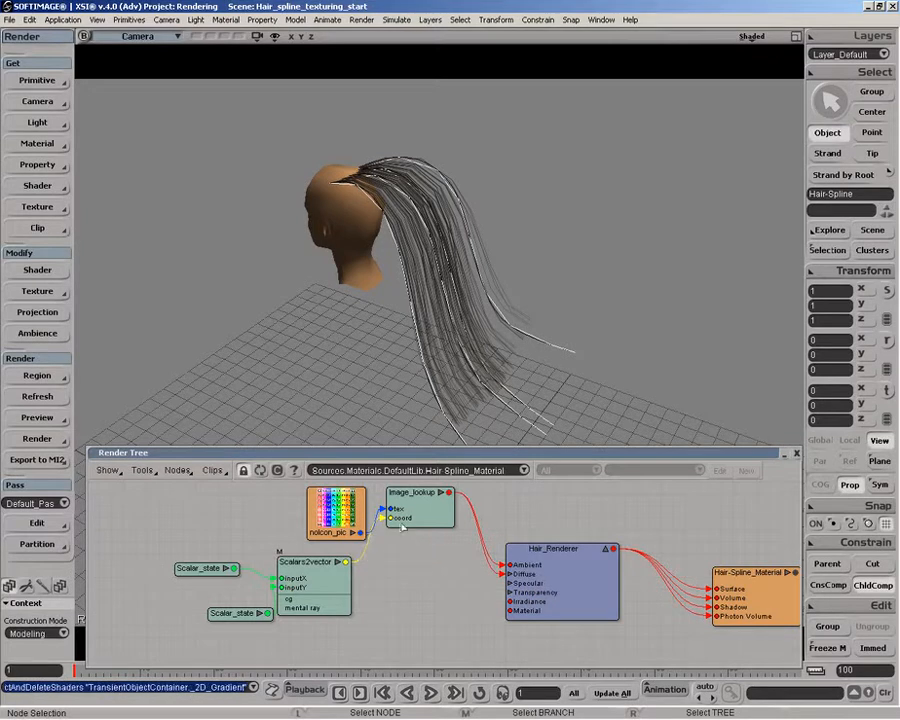
Draw a render region around the head and hair, and set the Image_lookup image to hairmap_jpg1
{"action": "left_click_drag", "start_coordinate": [297, 133], "coordinate": [652, 440]}
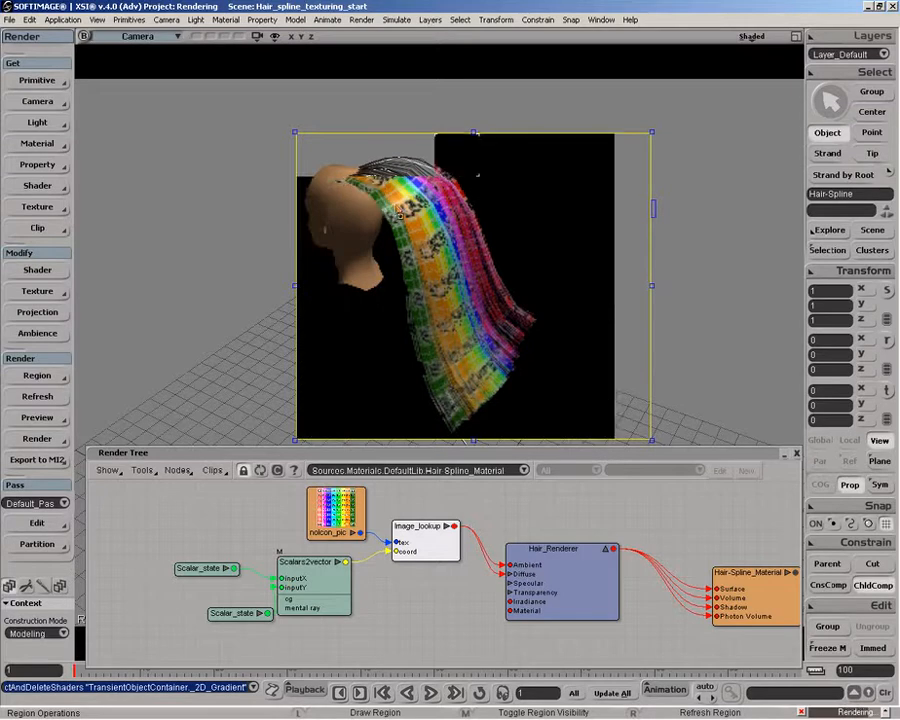
{"action": "double_click", "coordinate": [418, 527]}
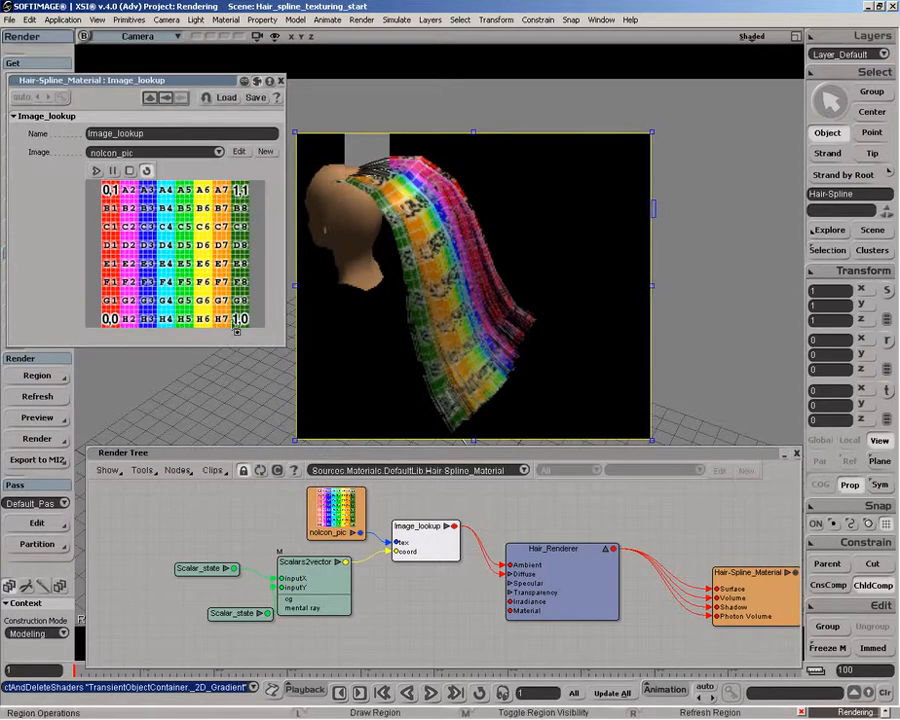
{"action": "left_click", "coordinate": [205, 152]}
{"action": "left_click", "coordinate": [120, 165]}
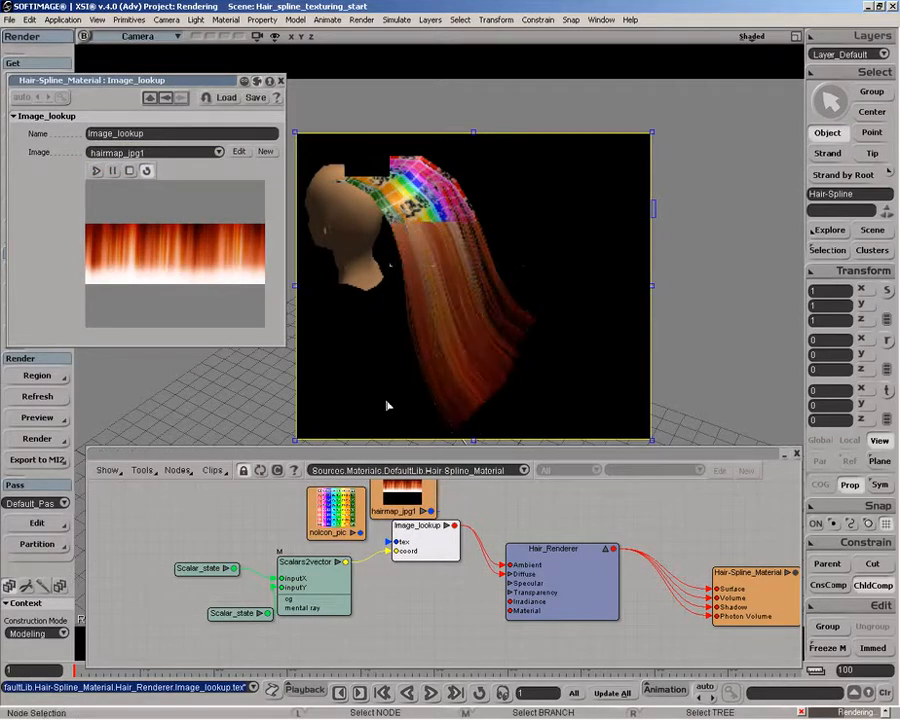
{"action": "left_click", "coordinate": [281, 81]}
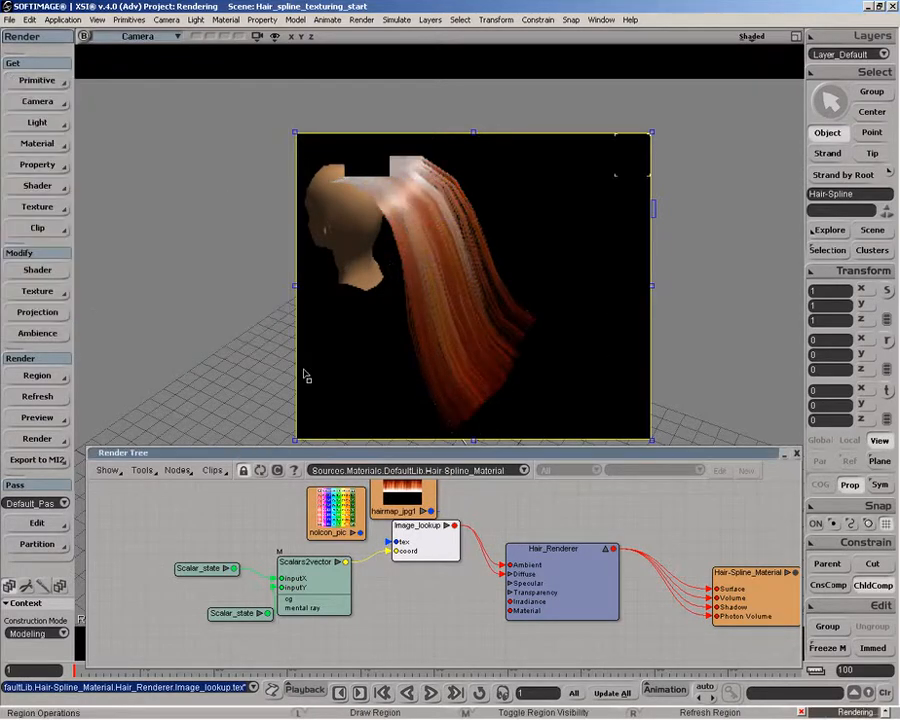
Tidy the render tree by moving the hairmap_jpg1 clip clear of Image_lookup and aligning the lower Scalar_state node beneath the other
{"action": "left_click_drag", "start_coordinate": [415, 511], "coordinate": [259, 524]}
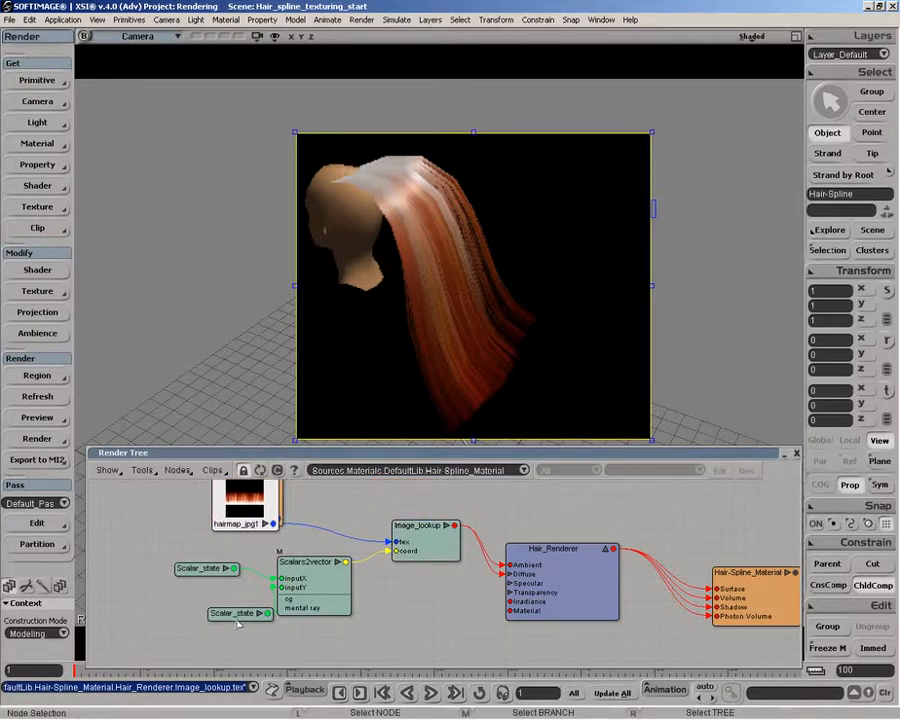
{"action": "left_click_drag", "start_coordinate": [237, 617], "coordinate": [202, 616]}
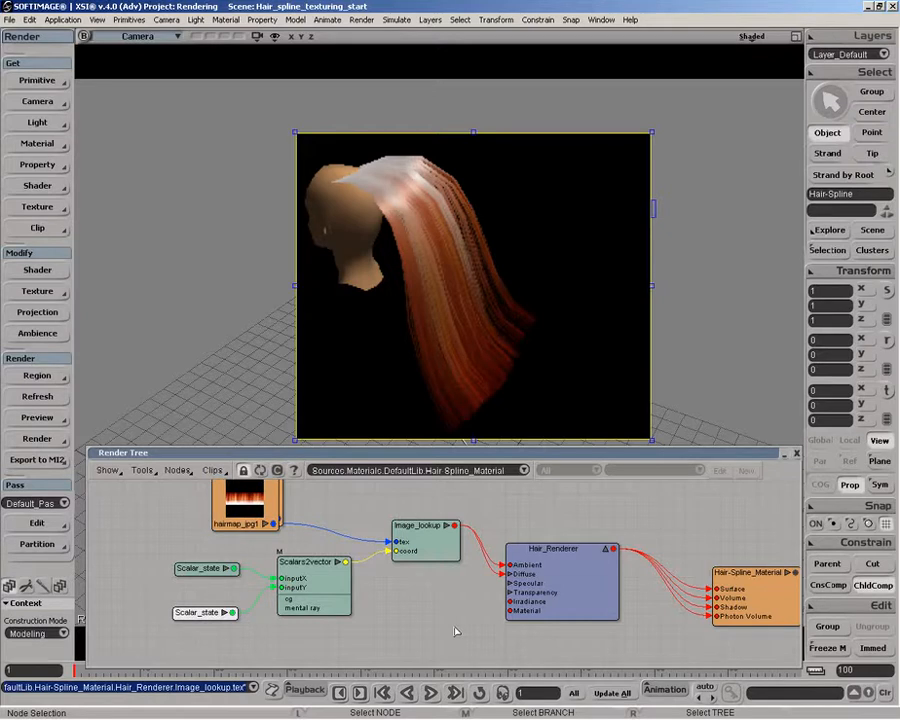